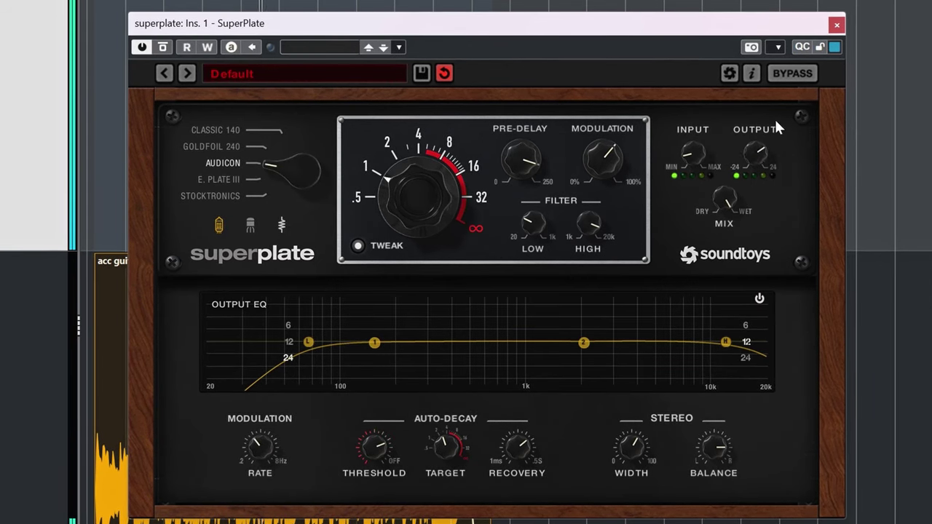
Cut a deep low-mid dip with output EQ band 1 and boost the upper mids with band 2
{"action": "left_click_drag", "start_coordinate": [725, 195], "coordinate": [721, 221]}
{"action": "left_click_drag", "start_coordinate": [375, 343], "coordinate": [403, 365]}
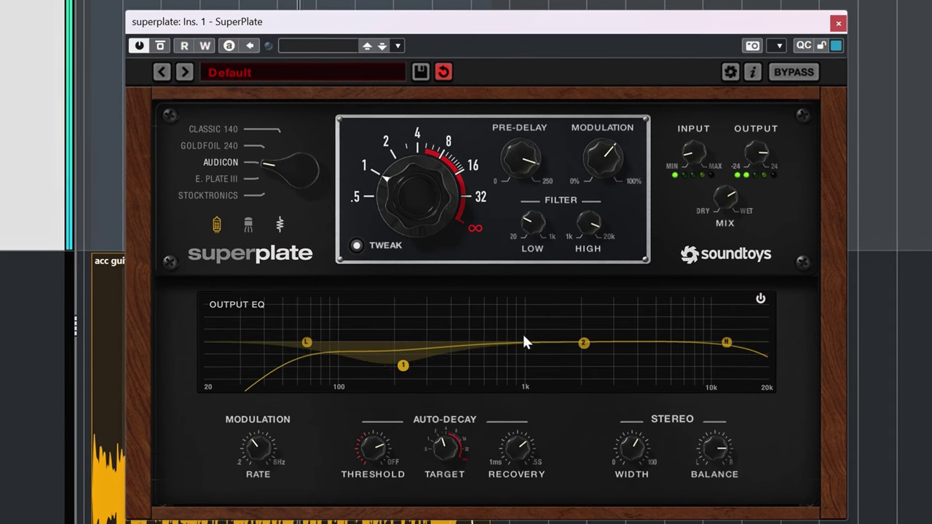
{"action": "left_click_drag", "start_coordinate": [584, 342], "coordinate": [587, 312]}
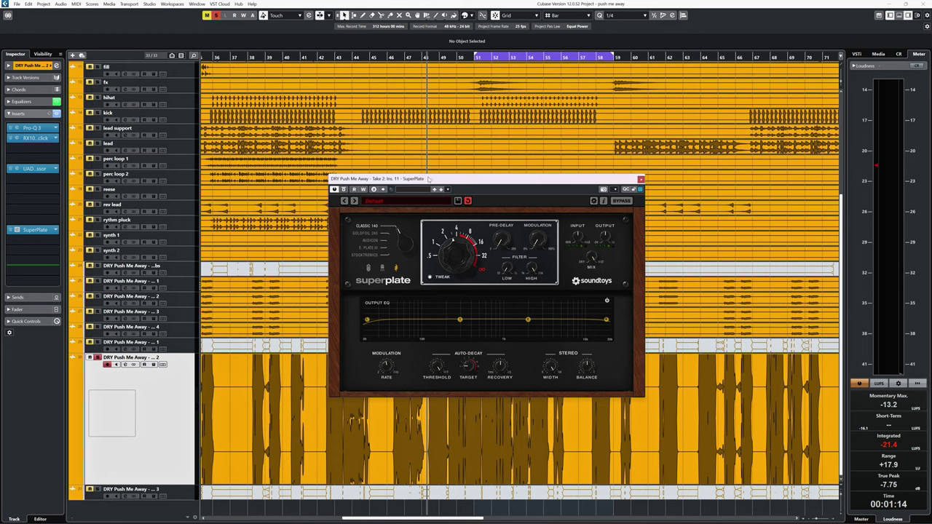
{"action": "left_click_drag", "start_coordinate": [430, 179], "coordinate": [427, 178]}
{"action": "left_click_drag", "start_coordinate": [630, 181], "coordinate": [632, 178]}
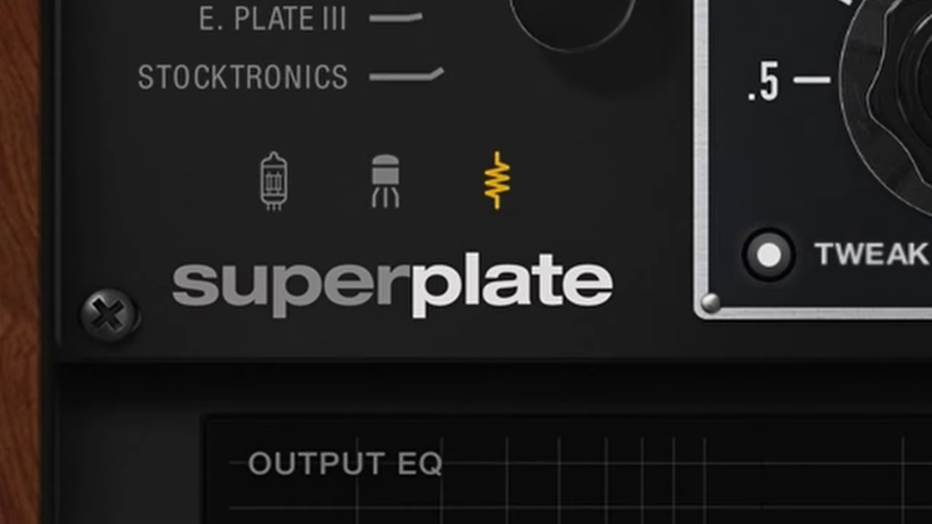
Try the tube drive character, then switch it to transistor
{"action": "left_click", "coordinate": [274, 181]}
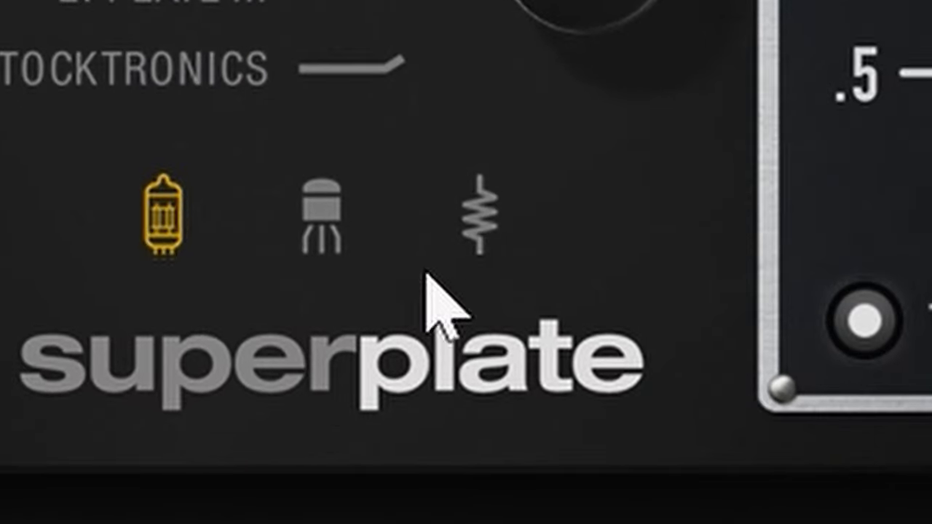
{"action": "left_click", "coordinate": [322, 234]}
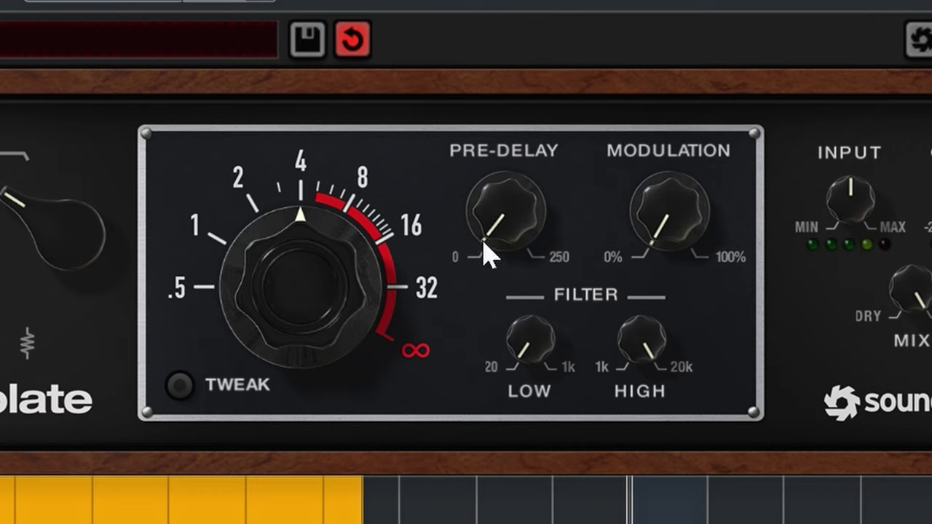
Turn the pre-delay up from near 0 toward its maximum on the Goldfoil 240 plate
{"action": "left_click_drag", "start_coordinate": [486, 255], "coordinate": [514, 79]}
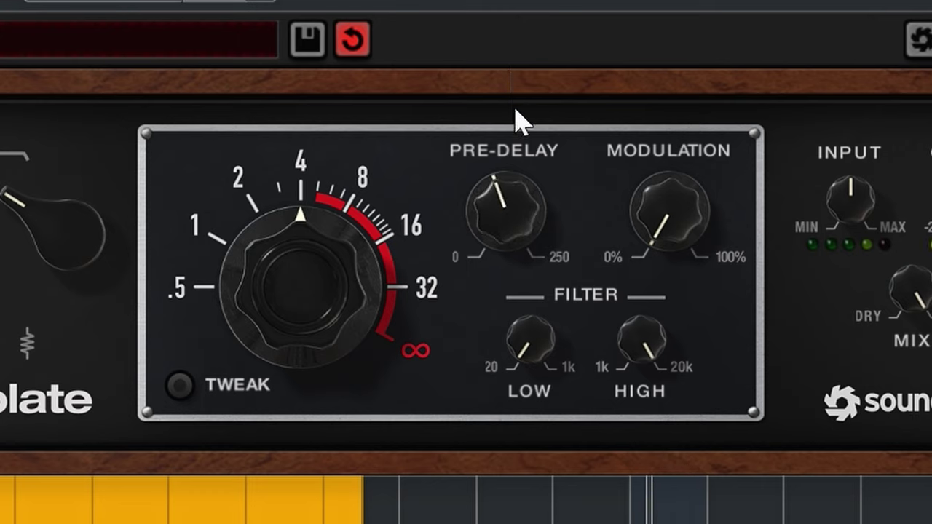
{"action": "left_click_drag", "start_coordinate": [506, 206], "coordinate": [522, 100]}
{"action": "left_click_drag", "start_coordinate": [501, 242], "coordinate": [520, 208]}
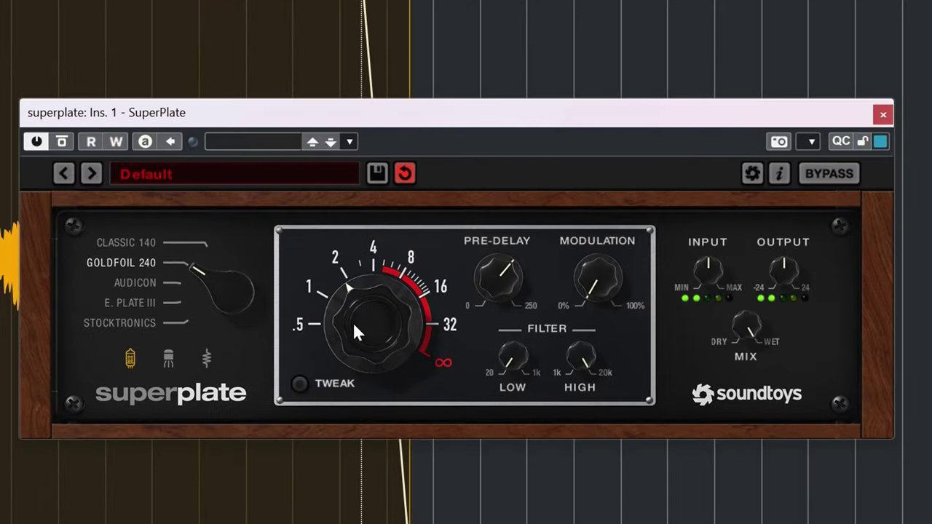
Settle the pre-delay just below its midpoint and raise modulation to roughly 85%
{"action": "left_click_drag", "start_coordinate": [490, 265], "coordinate": [559, 288]}
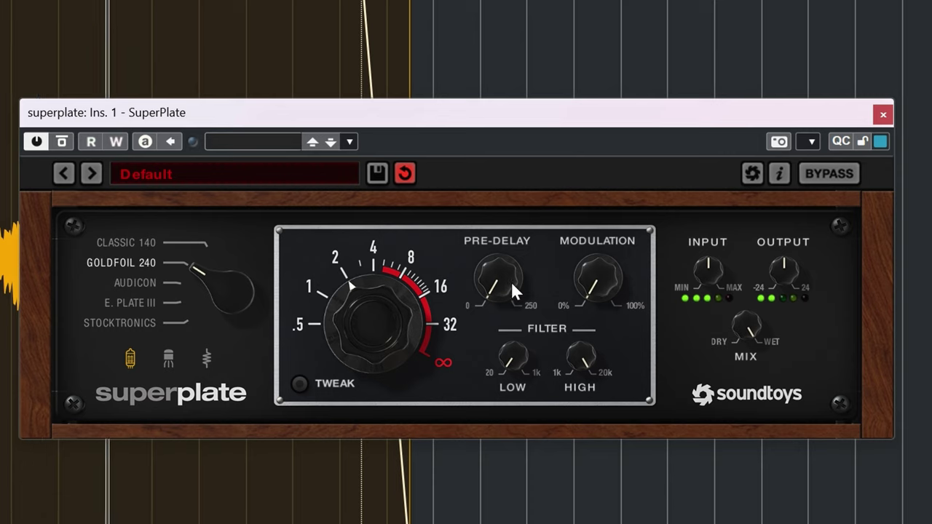
{"action": "left_click_drag", "start_coordinate": [512, 281], "coordinate": [487, 280]}
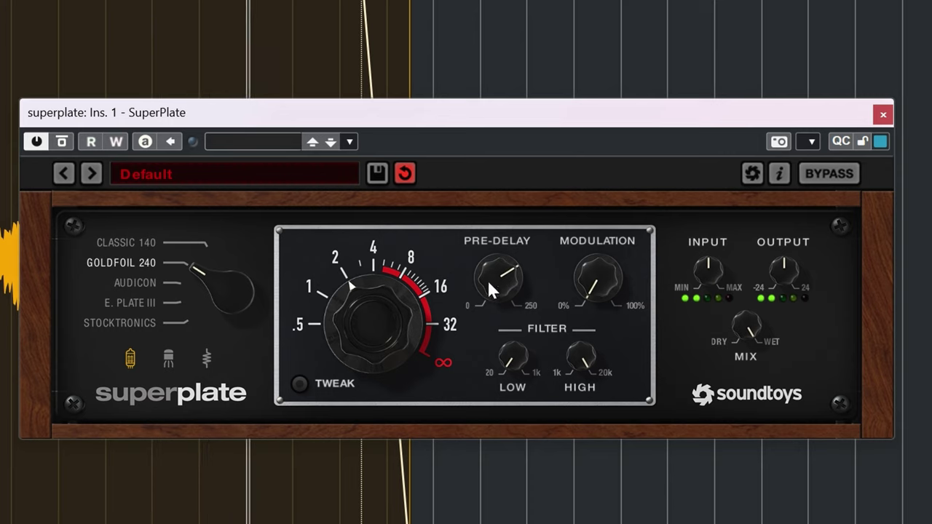
{"action": "left_click_drag", "start_coordinate": [487, 280], "coordinate": [483, 376]}
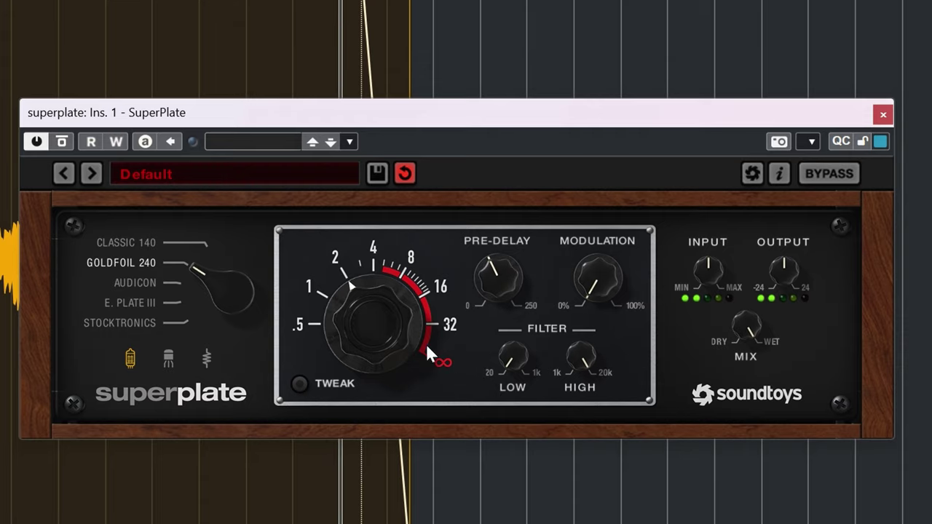
{"action": "left_click_drag", "start_coordinate": [603, 288], "coordinate": [616, 233]}
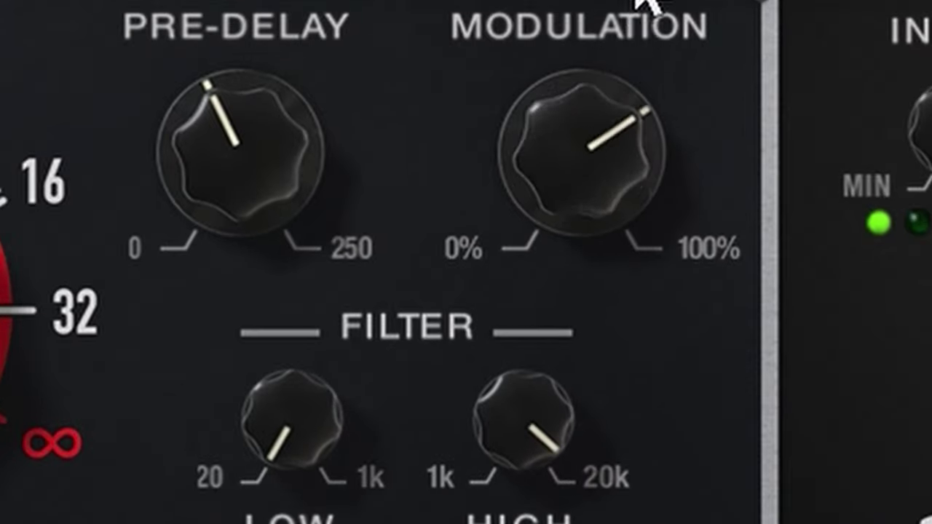
Expand the Tweak panel and sweep the modulation rate up and down
{"action": "left_click_drag", "start_coordinate": [644, 2], "coordinate": [647, 0]}
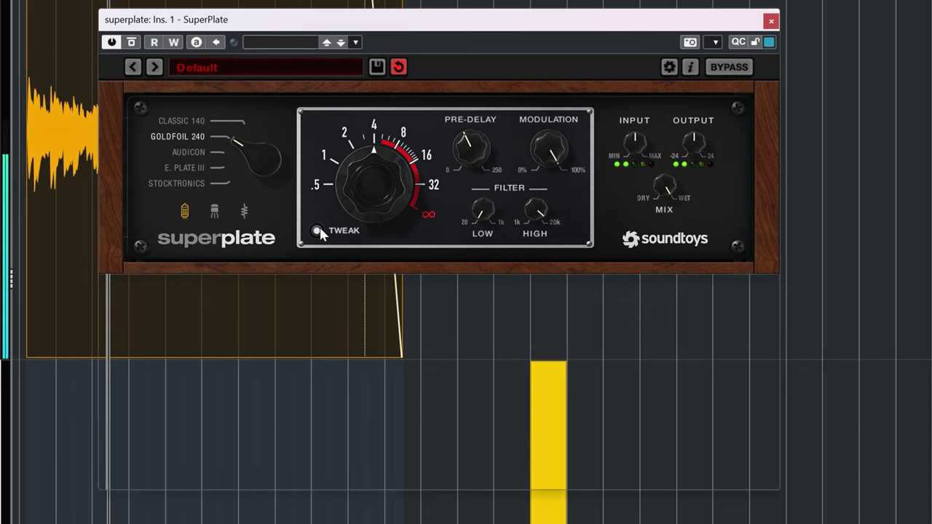
{"action": "left_click", "coordinate": [318, 231]}
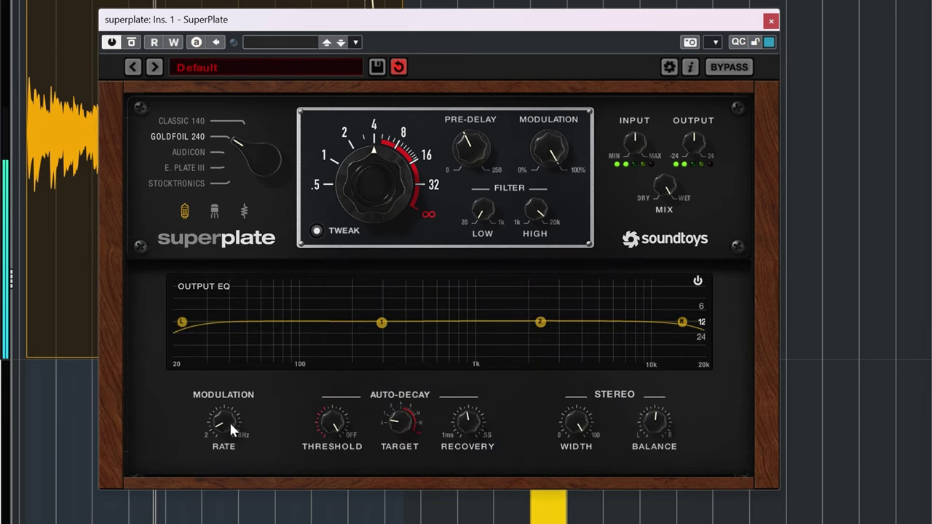
{"action": "left_click_drag", "start_coordinate": [229, 421], "coordinate": [223, 374]}
{"action": "left_click_drag", "start_coordinate": [235, 429], "coordinate": [234, 521]}
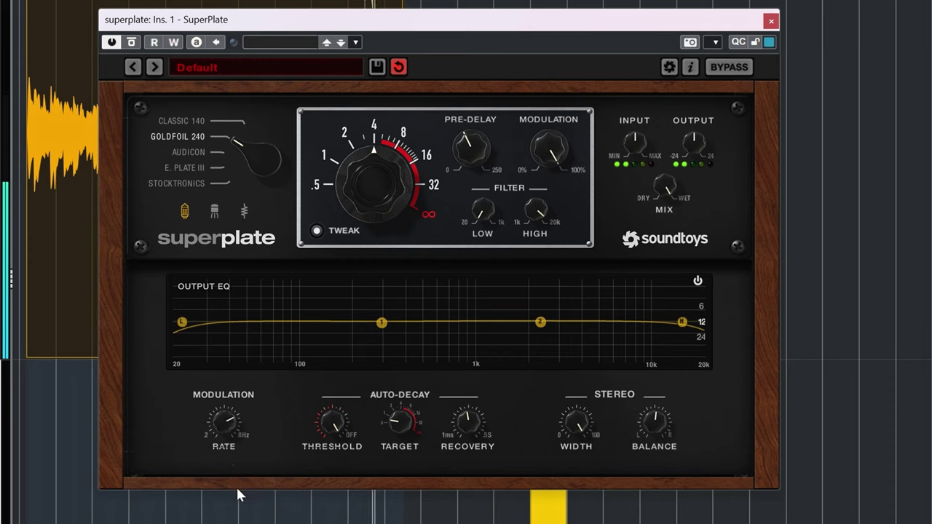
{"action": "left_click_drag", "start_coordinate": [233, 420], "coordinate": [224, 450]}
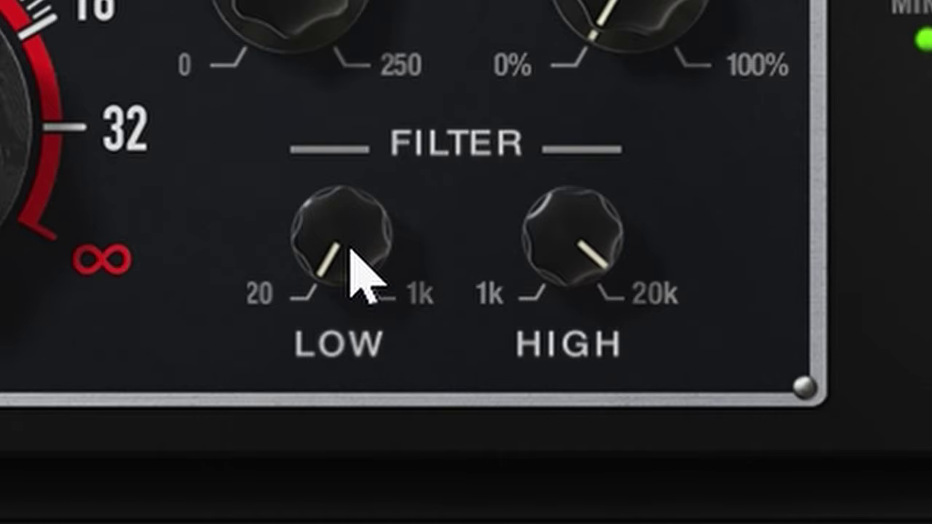
Nudge the low and high filter cutoffs, then add and flatten an output EQ boost near 600 Hz
{"action": "left_click_drag", "start_coordinate": [354, 260], "coordinate": [321, 393]}
{"action": "left_click_drag", "start_coordinate": [575, 288], "coordinate": [475, 60]}
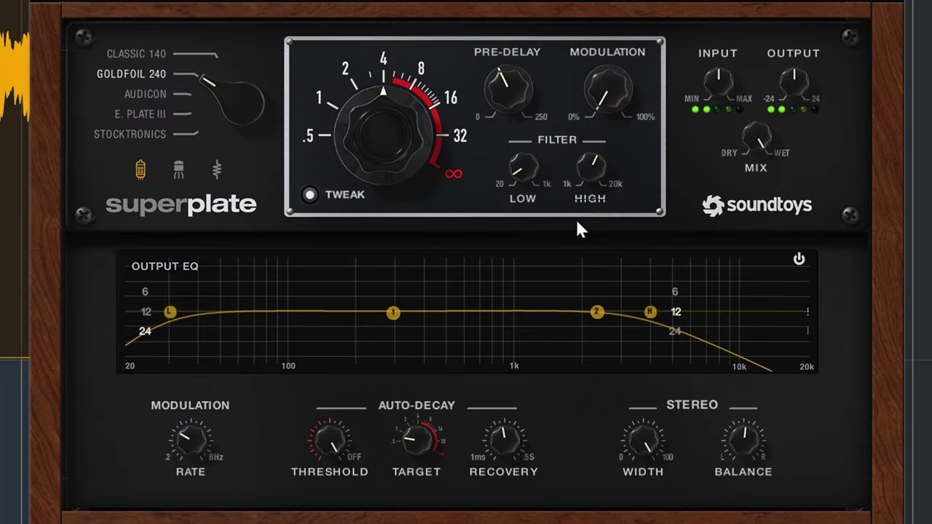
{"action": "left_click_drag", "start_coordinate": [394, 313], "coordinate": [330, 313]}
{"action": "mouse_move", "coordinate": [597, 312]}
{"action": "left_mouse_down"}
{"action": "mouse_move", "coordinate": [617, 281]}
{"action": "mouse_move", "coordinate": [582, 301]}
{"action": "mouse_move", "coordinate": [584, 315]}
{"action": "left_mouse_up"}
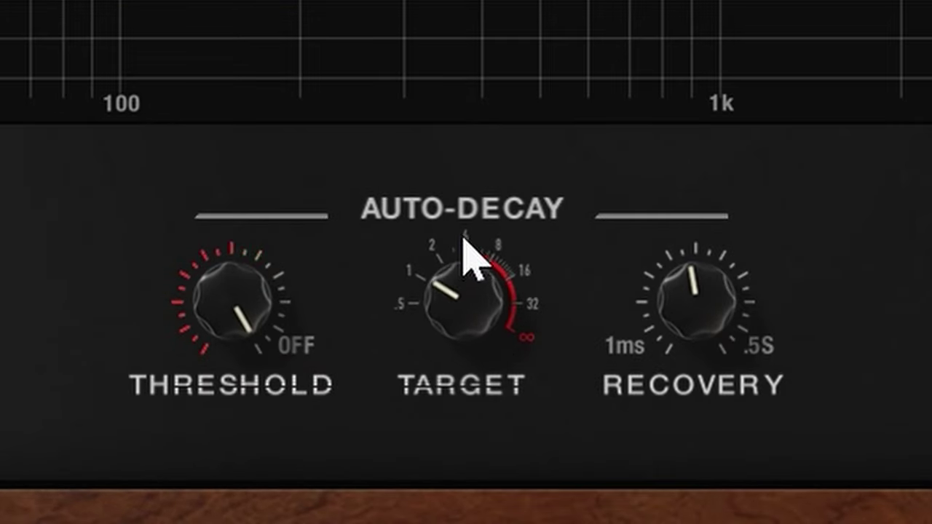
Lengthen the auto-decay target to about 8 and bring the threshold up from OFF to moderate
{"action": "left_click_drag", "start_coordinate": [464, 235], "coordinate": [491, 61]}
{"action": "left_click_drag", "start_coordinate": [241, 306], "coordinate": [179, 503]}
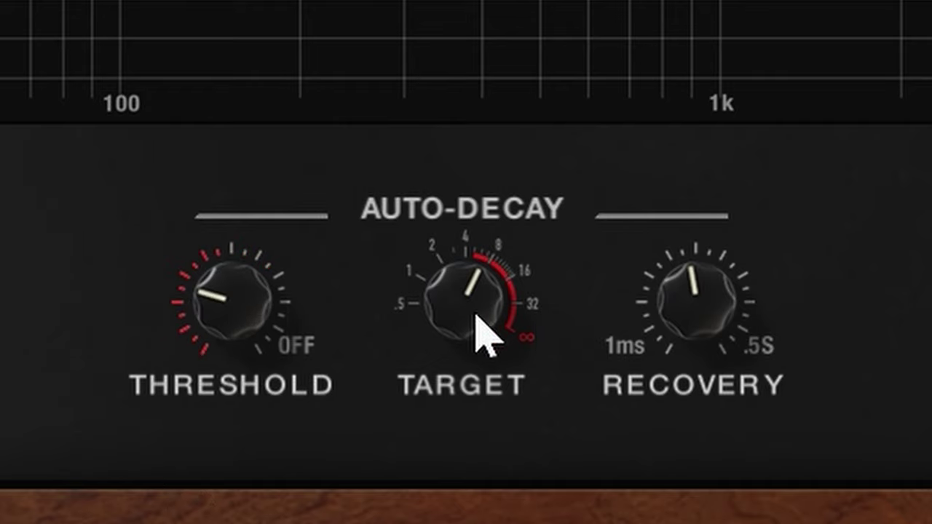
{"action": "left_click_drag", "start_coordinate": [475, 315], "coordinate": [474, 255]}
{"action": "left_click_drag", "start_coordinate": [248, 306], "coordinate": [169, 226]}
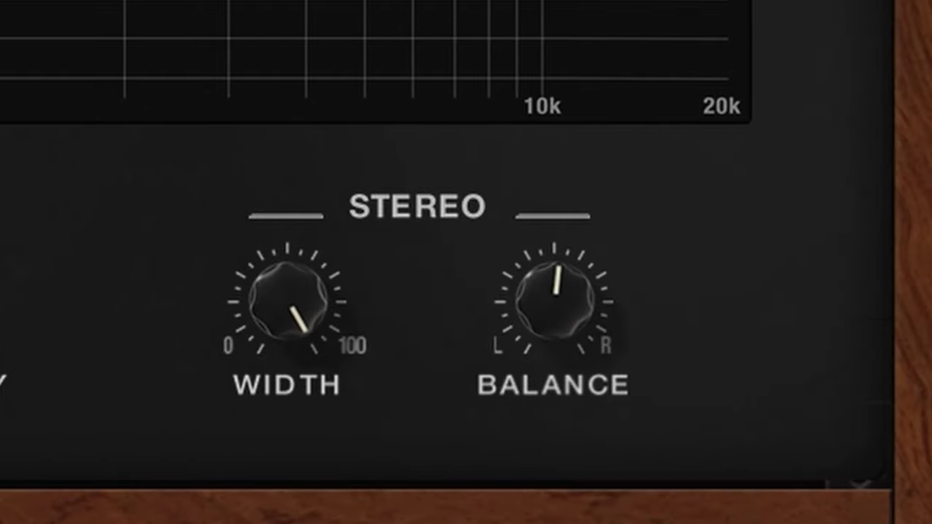
Narrow the stereo width to around 70 while keeping the balance centred
{"action": "left_click_drag", "start_coordinate": [298, 316], "coordinate": [298, 340]}
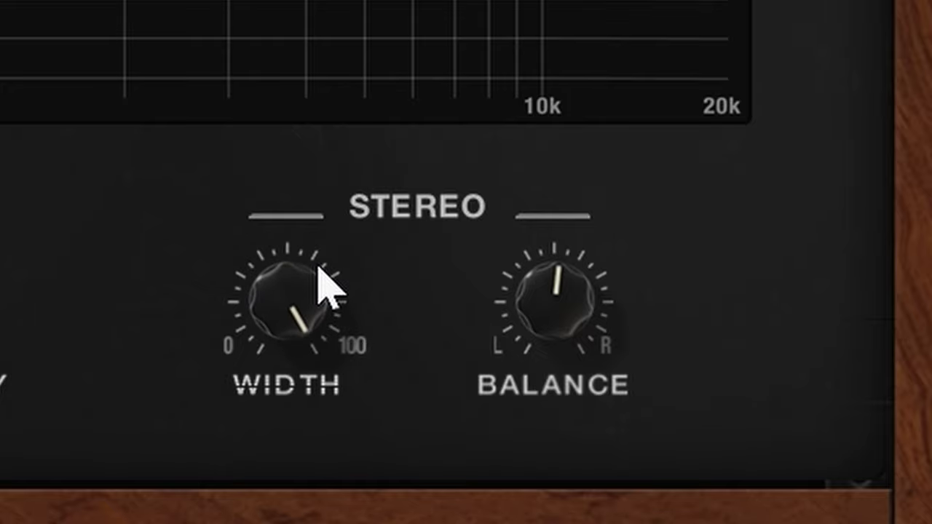
{"action": "mouse_move", "coordinate": [578, 333]}
{"action": "left_mouse_down"}
{"action": "mouse_move", "coordinate": [574, 354]}
{"action": "mouse_move", "coordinate": [579, 340]}
{"action": "left_mouse_up"}
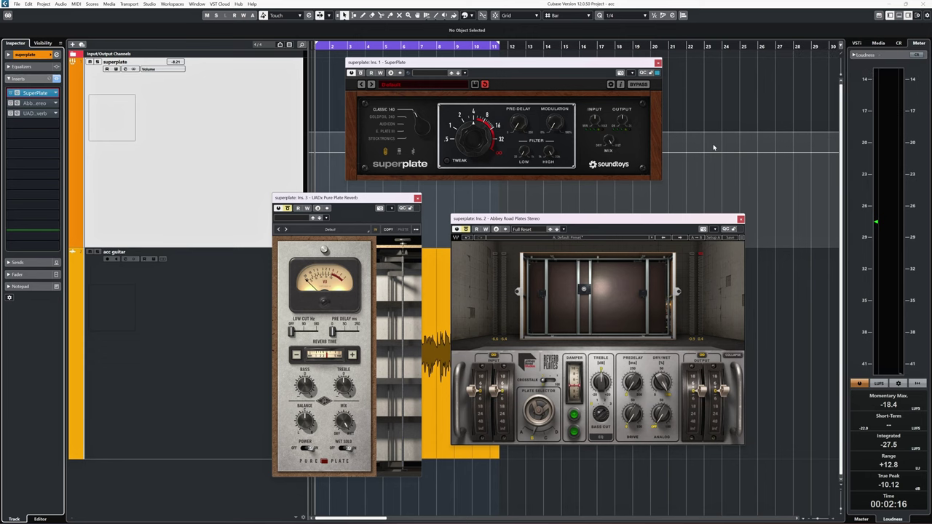
Focus the Abbey Road Plates Stereo window on Insert 2 so it fills the screen
{"action": "left_click", "coordinate": [540, 429]}
{"action": "left_click", "coordinate": [541, 426]}
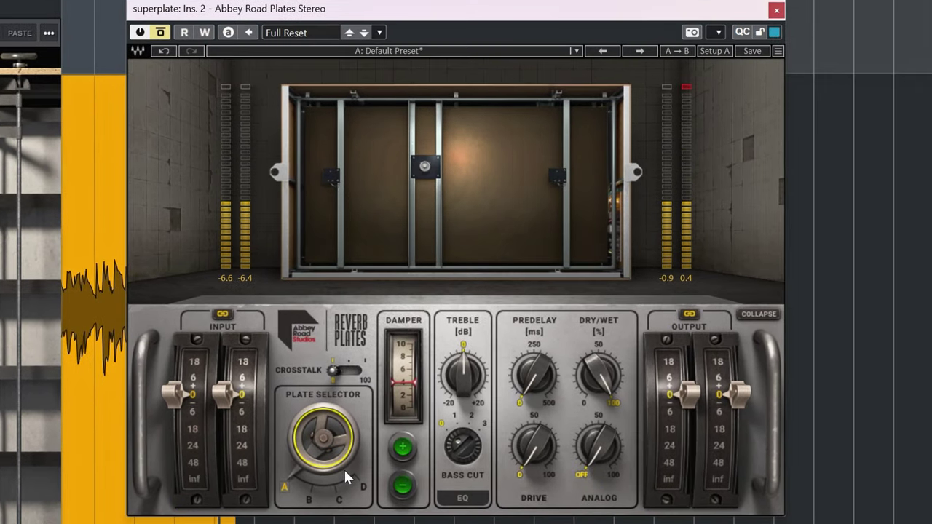
Set the Plate Selector to plate D
{"action": "left_click", "coordinate": [344, 468]}
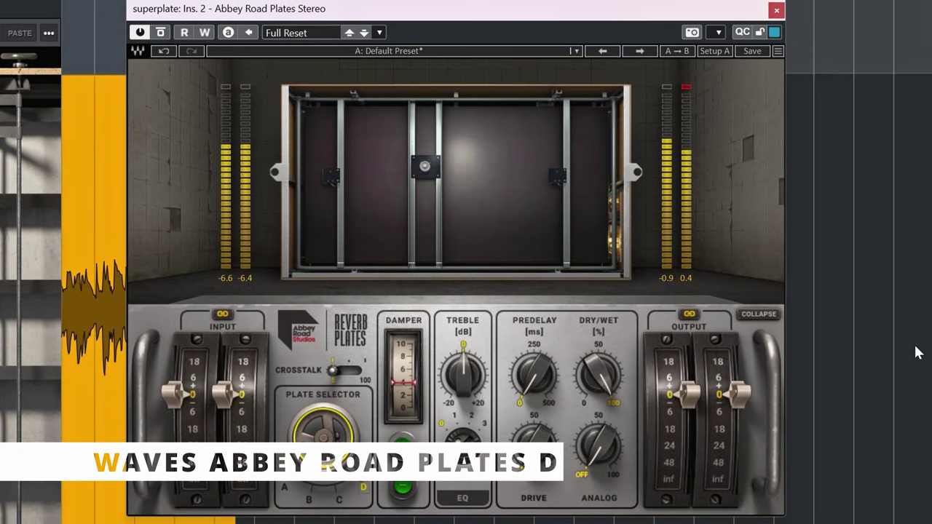